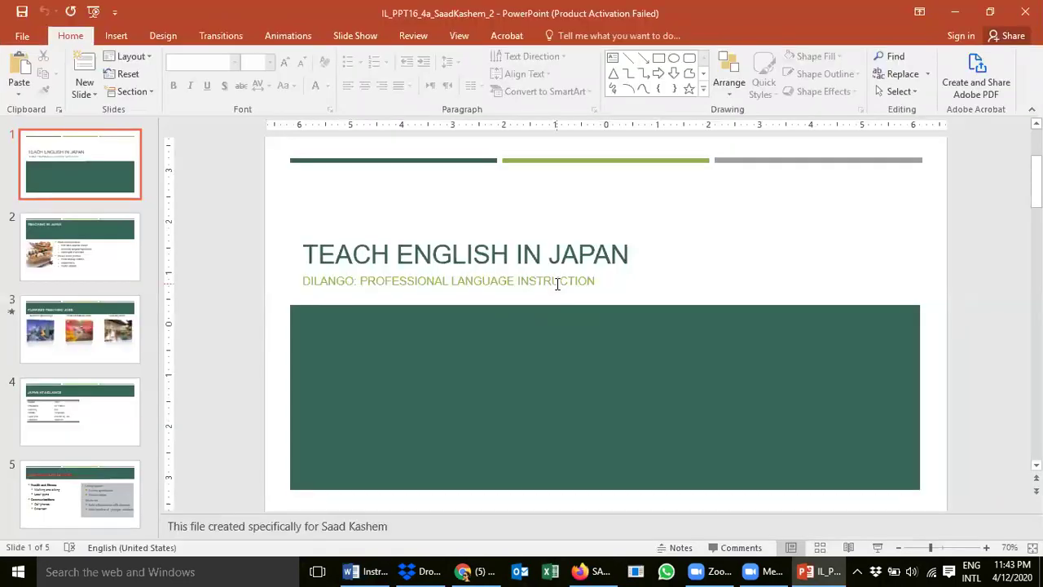
# Bold the word 'view' in step a of the Word instructions, then return to PowerPoint's View commands
pyautogui.hotkey('alt', 'Tab')
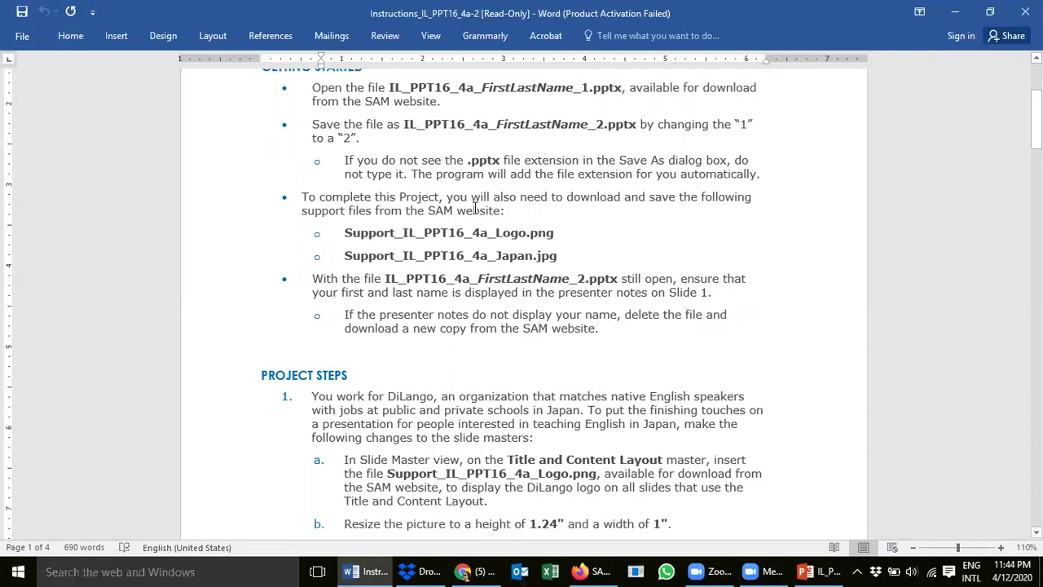
pyautogui.scroll(-4, 475, 208)
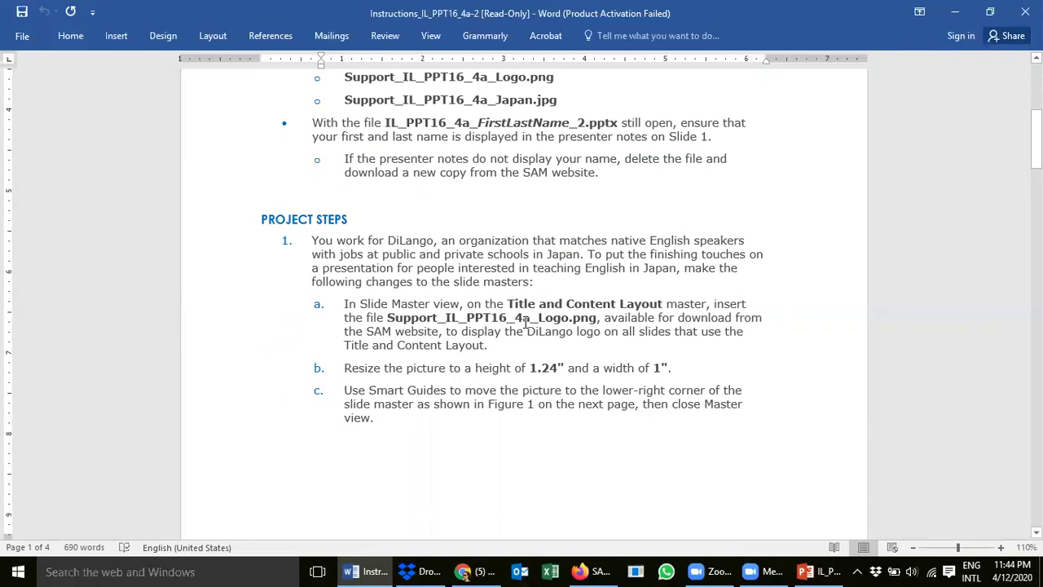
pyautogui.moveTo(360, 303); pyautogui.dragTo(433, 303)
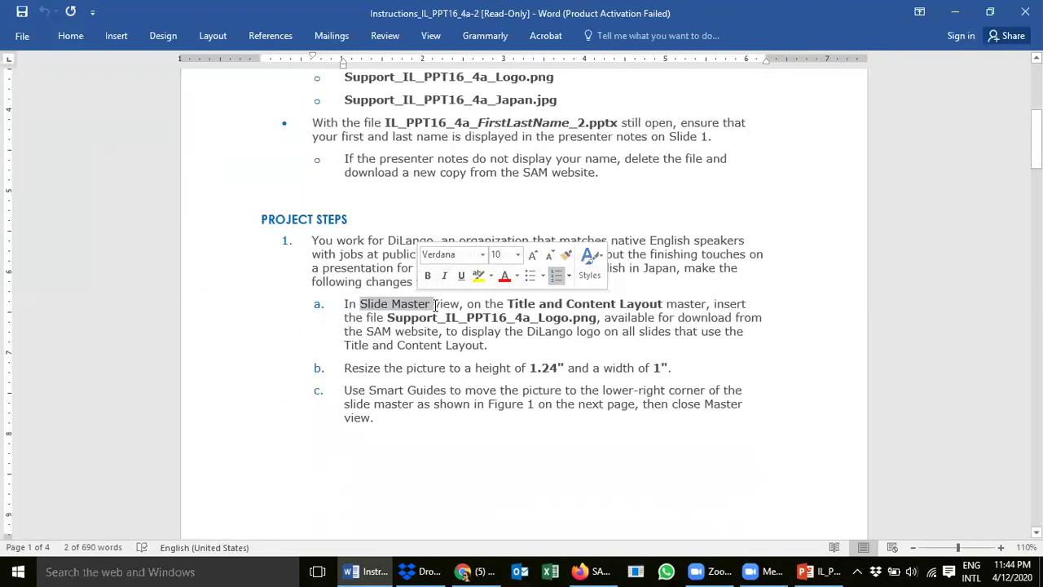
pyautogui.click(437, 304)
pyautogui.moveTo(438, 304); pyautogui.dragTo(458, 310)
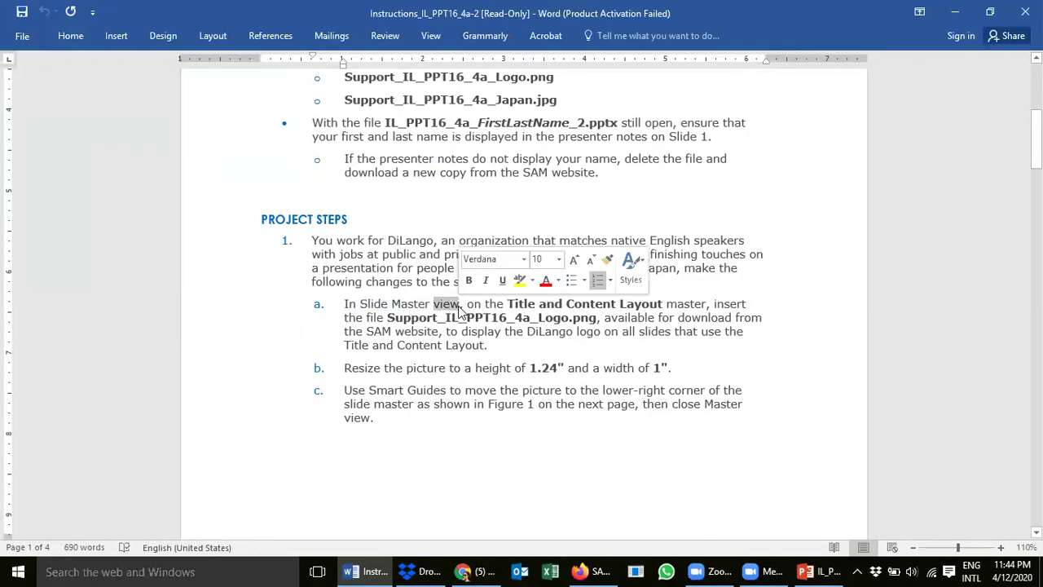
pyautogui.hotkey('ctrl', 'b')
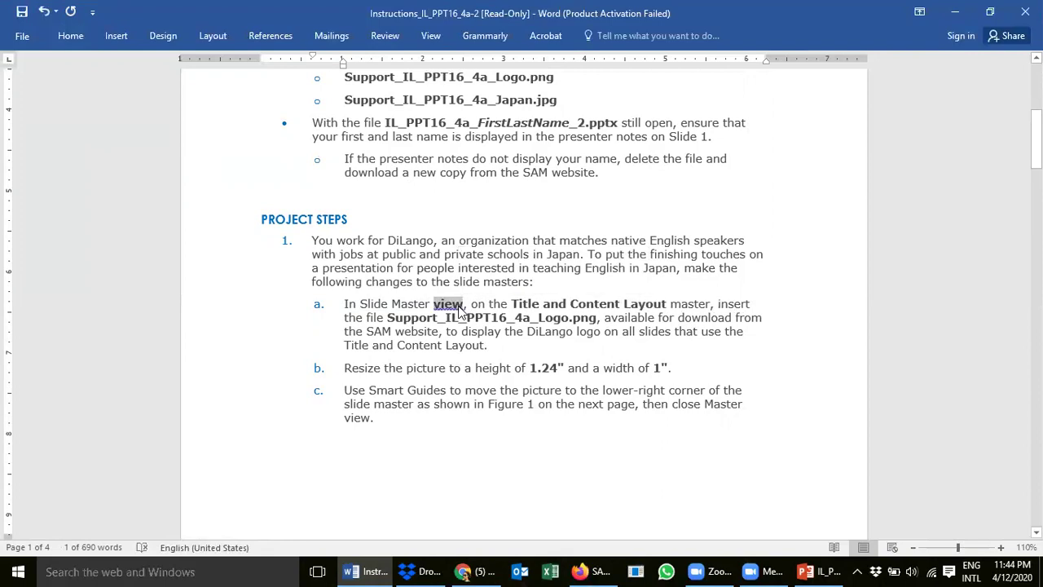
pyautogui.hotkey('alt', 'Tab')
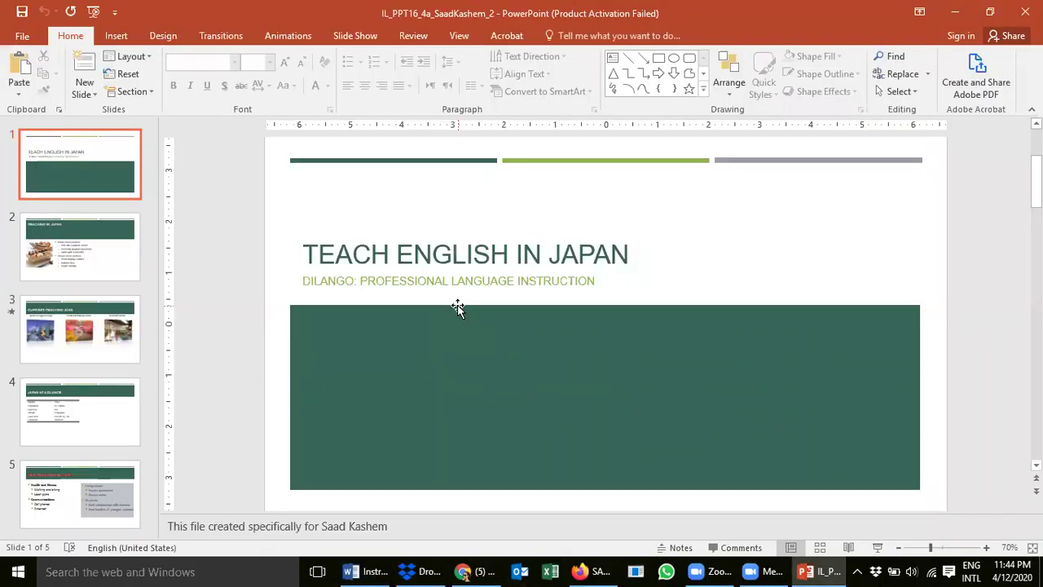
pyautogui.click(460, 36)
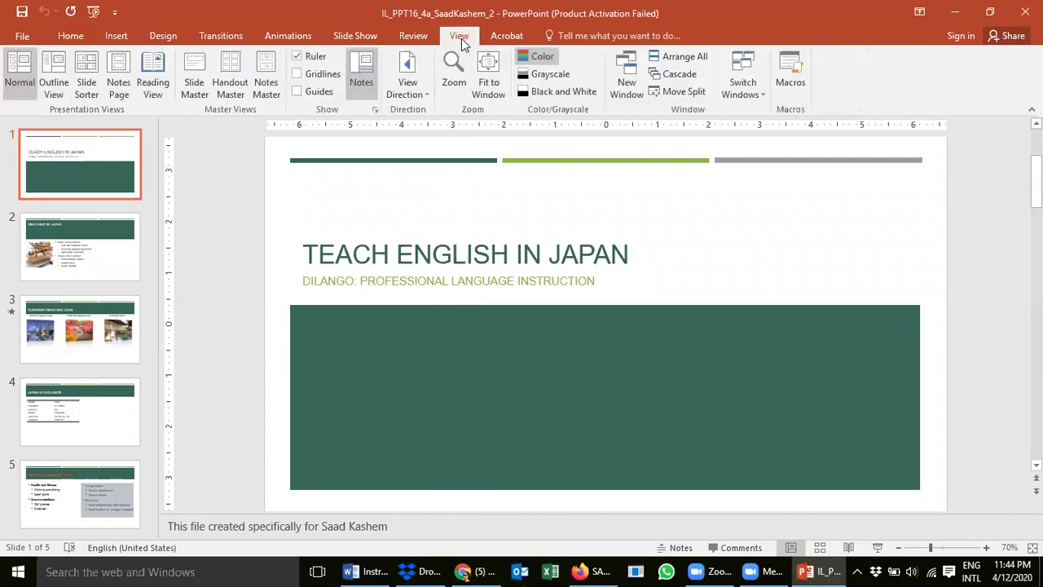
# Switch PowerPoint to Slide Master view and scroll the thumbnail pane up to the master
pyautogui.click(193, 78)
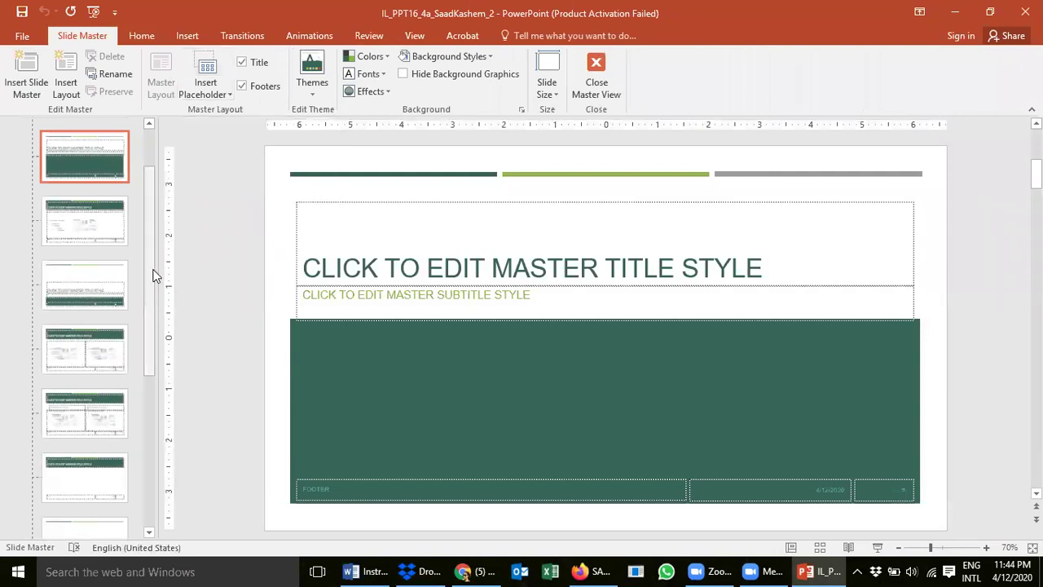
pyautogui.scroll(2, 149, 264)
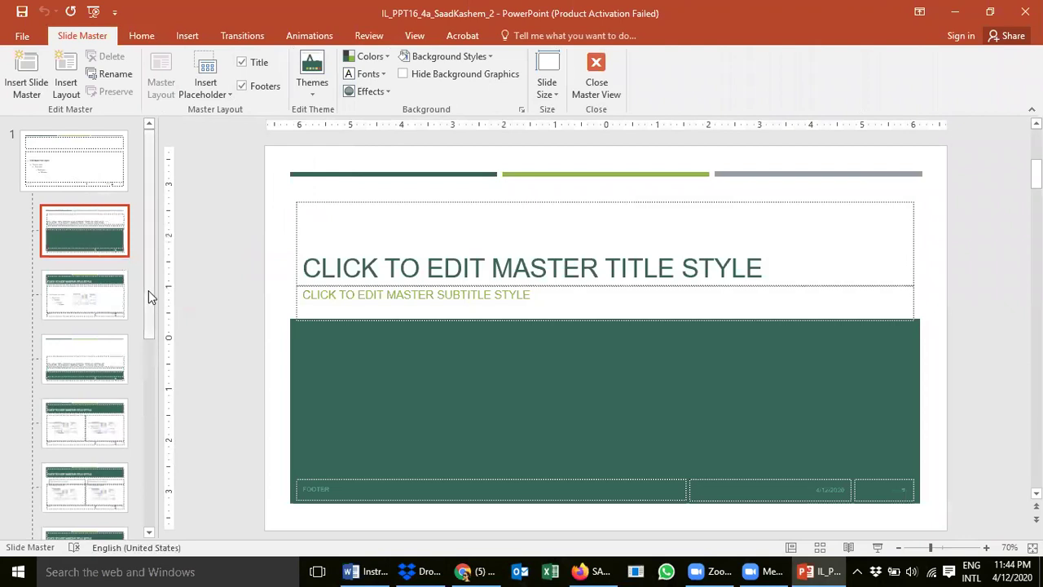
pyautogui.moveTo(149, 291); pyautogui.dragTo(163, 242)
pyautogui.hotkey('alt', 'Tab')
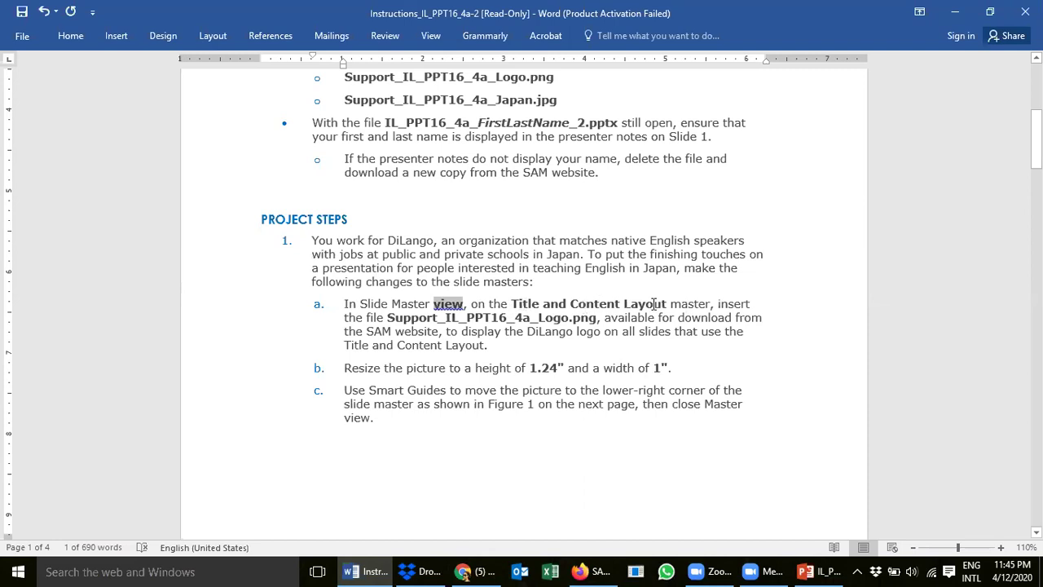
pyautogui.hotkey('alt', 'Tab')
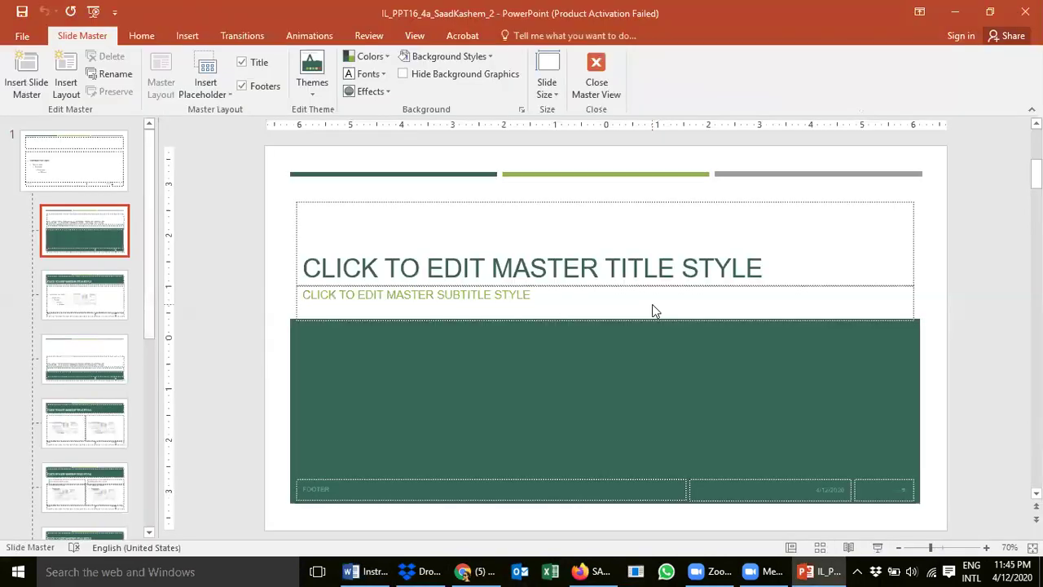
# Select the Title and Content Layout thumbnail, then bold 'insert' in step a of the Word instructions
pyautogui.click(92, 300)
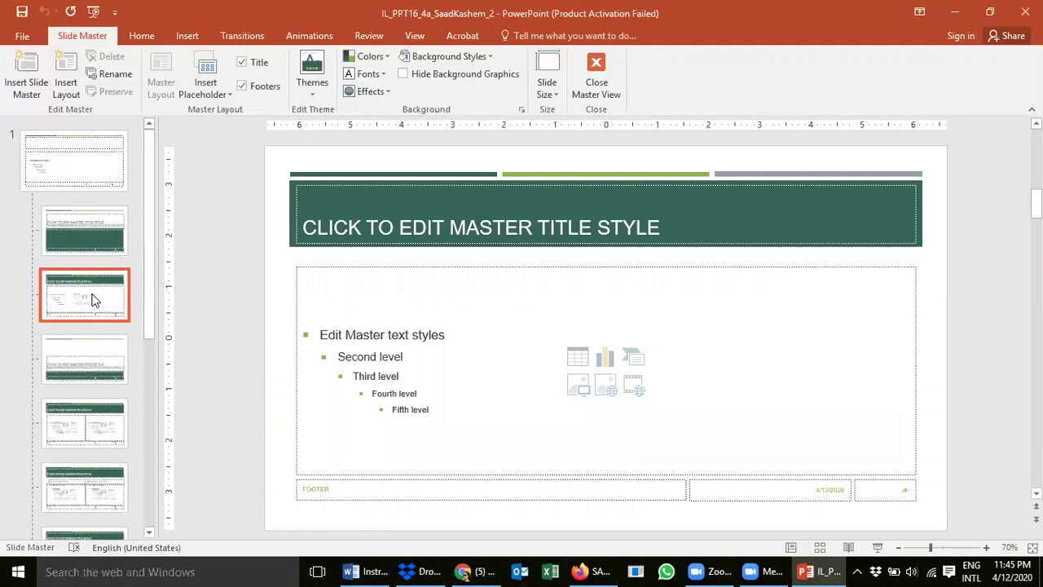
pyautogui.hotkey('alt', 'Tab')
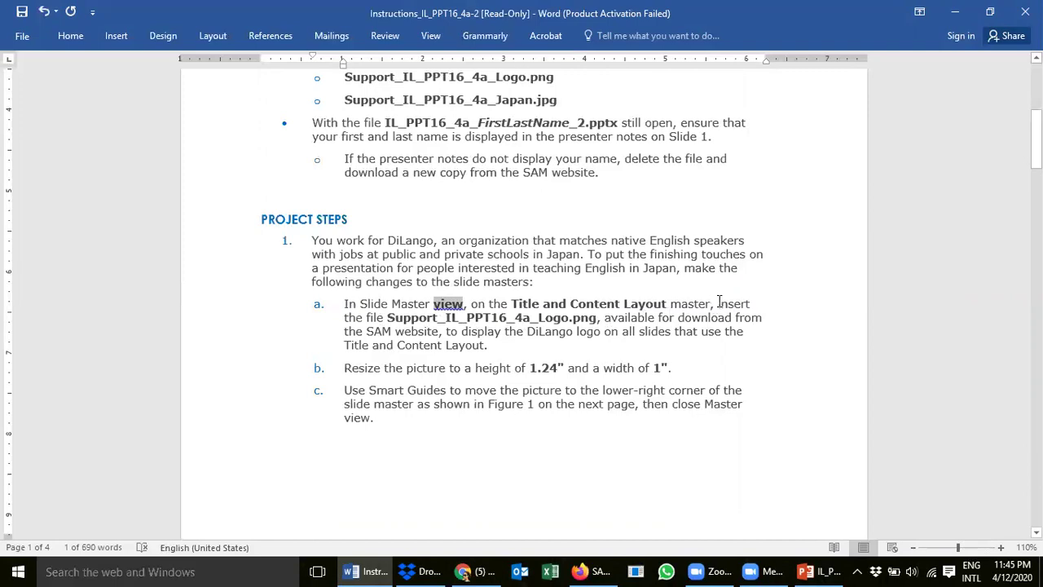
pyautogui.moveTo(719, 303); pyautogui.dragTo(752, 307)
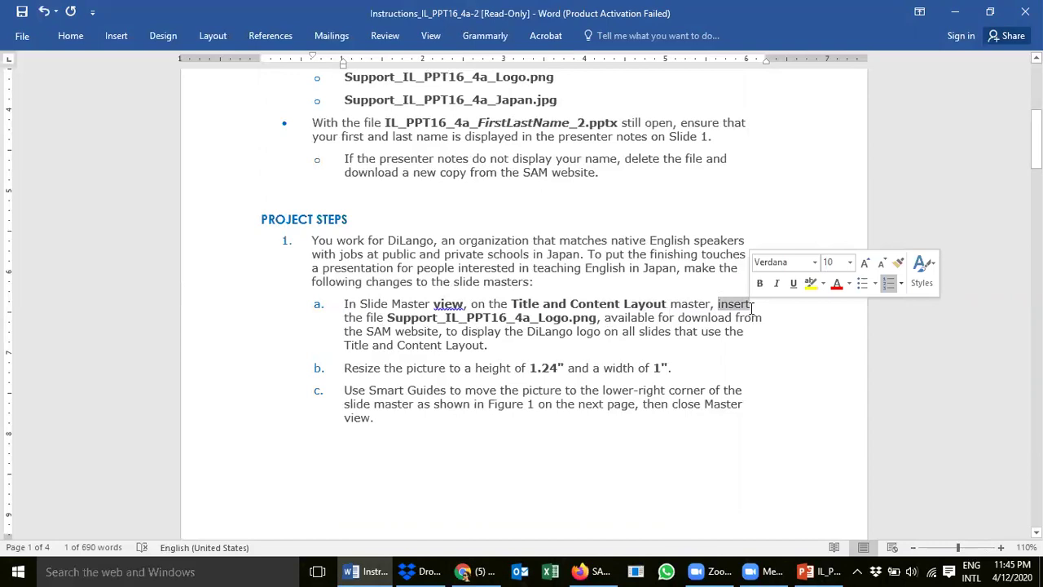
pyautogui.hotkey('ctrl', 'b')
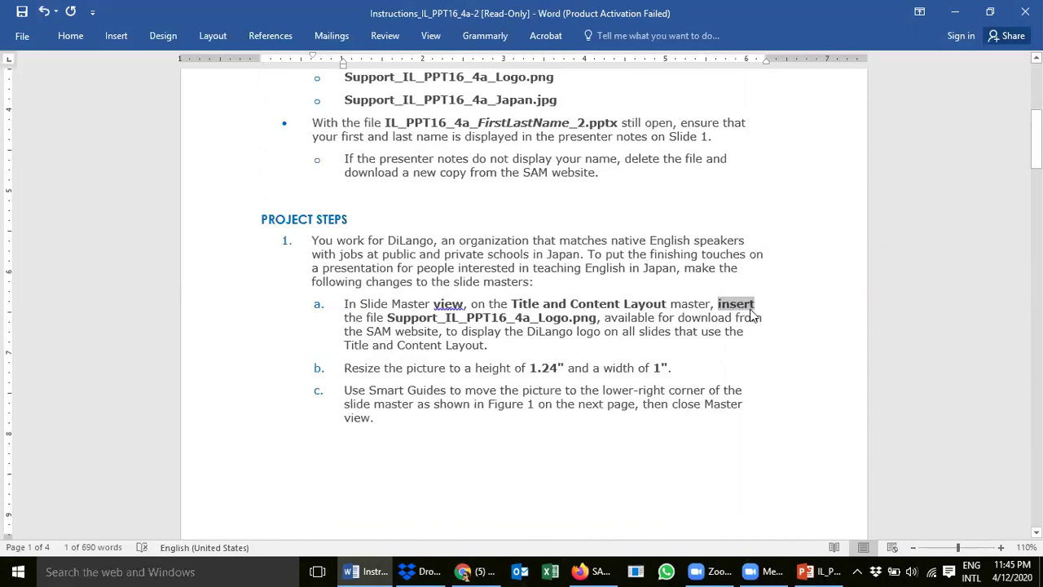
pyautogui.hotkey('alt', 'Tab')
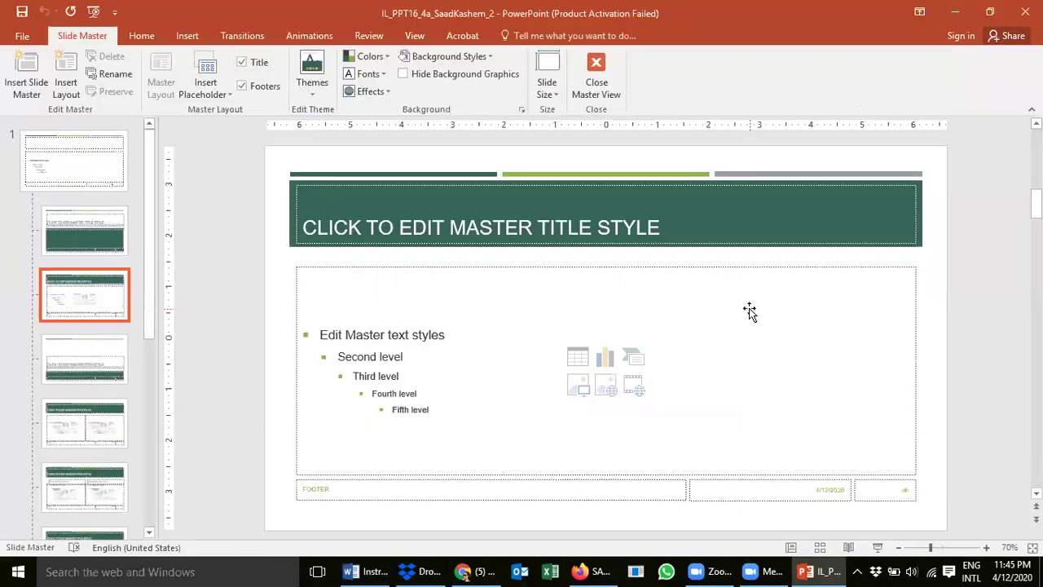
pyautogui.click(188, 36)
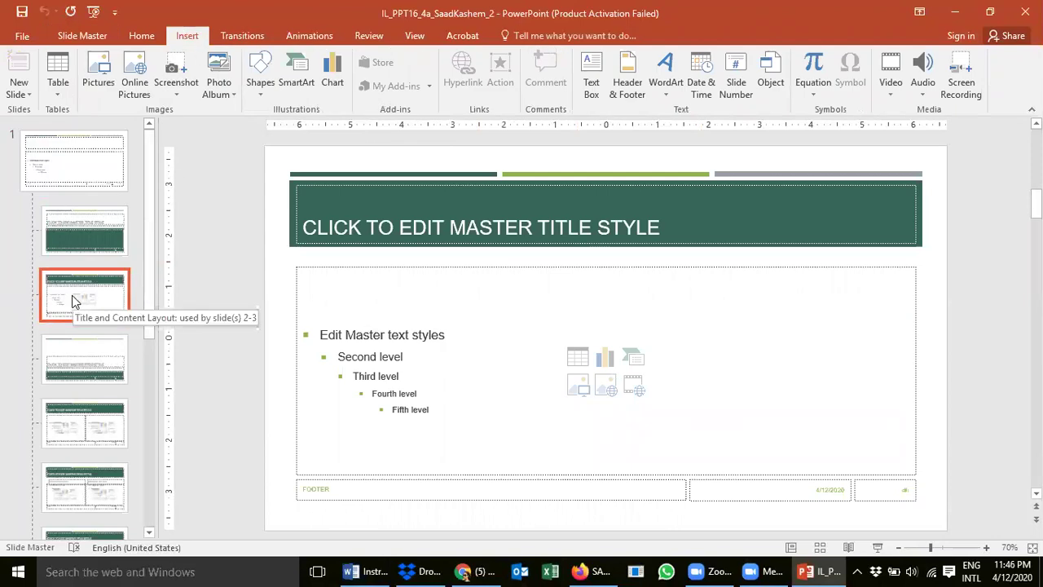
# Insert Support_IL_PPT16_4a_Logo(2) from Downloads, sorting the folder by date to find it
pyautogui.click(106, 69)
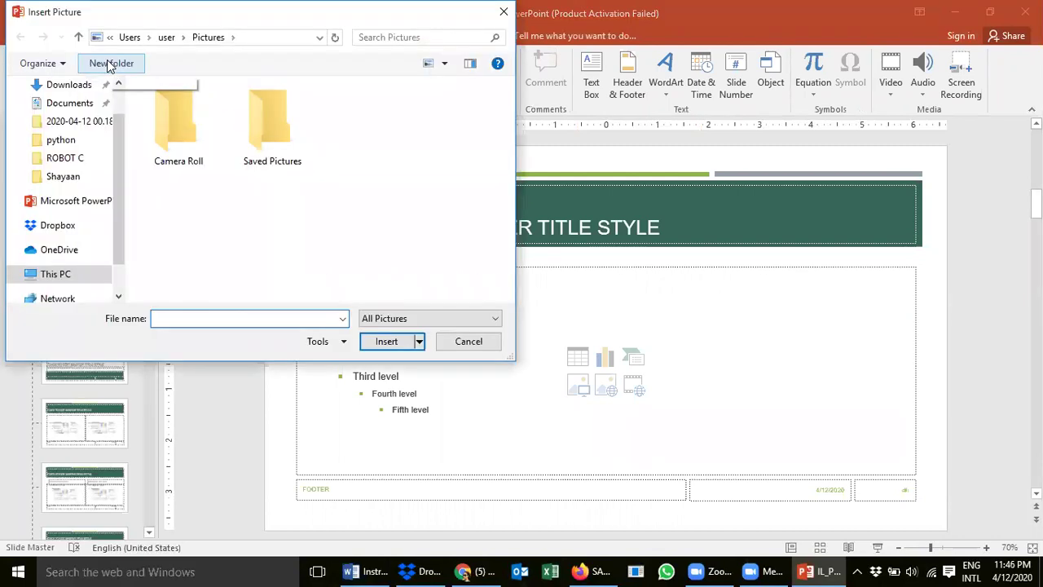
pyautogui.click(82, 88)
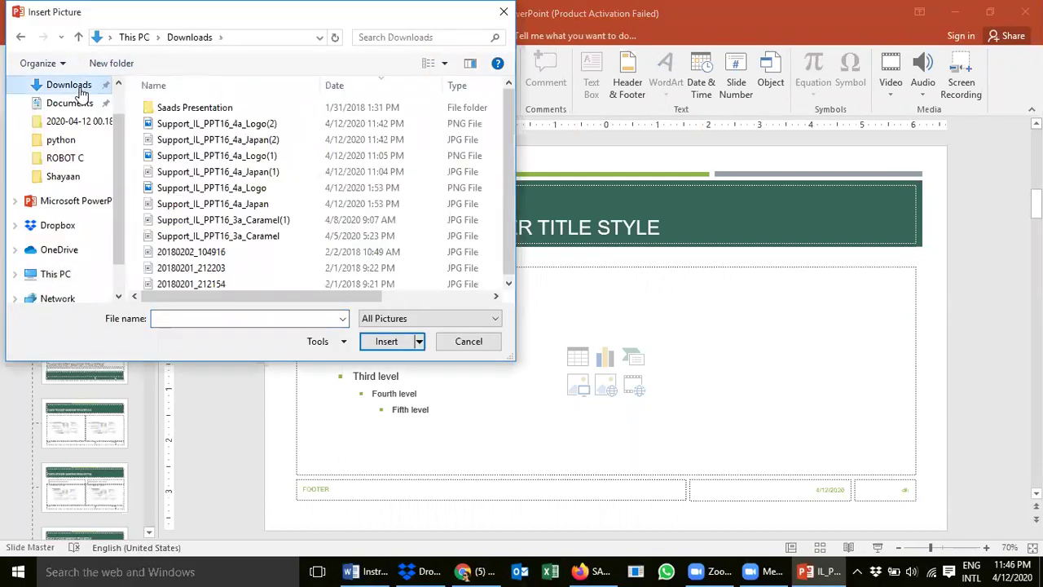
pyautogui.click(356, 88)
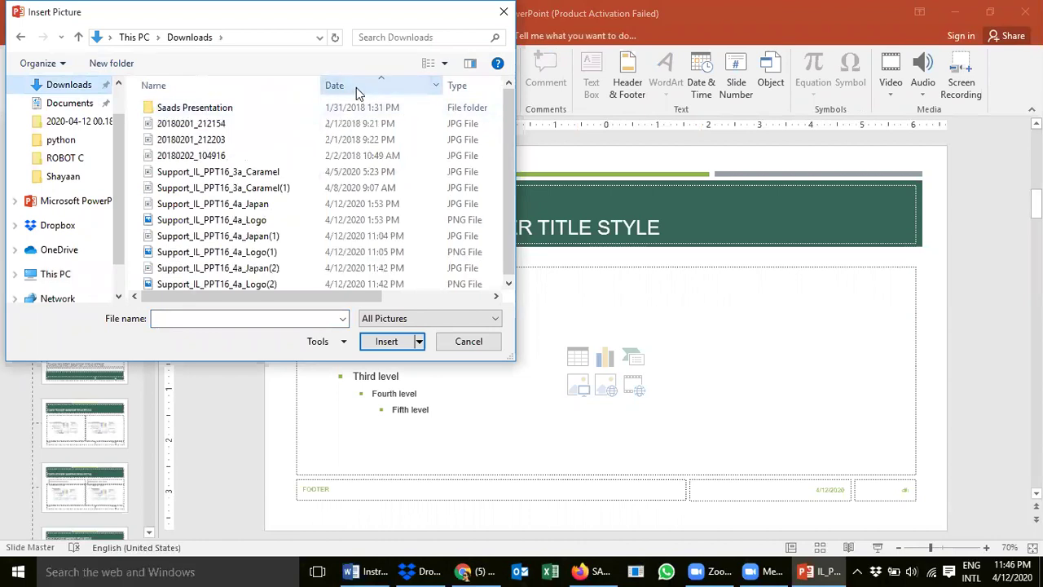
pyautogui.click(356, 87)
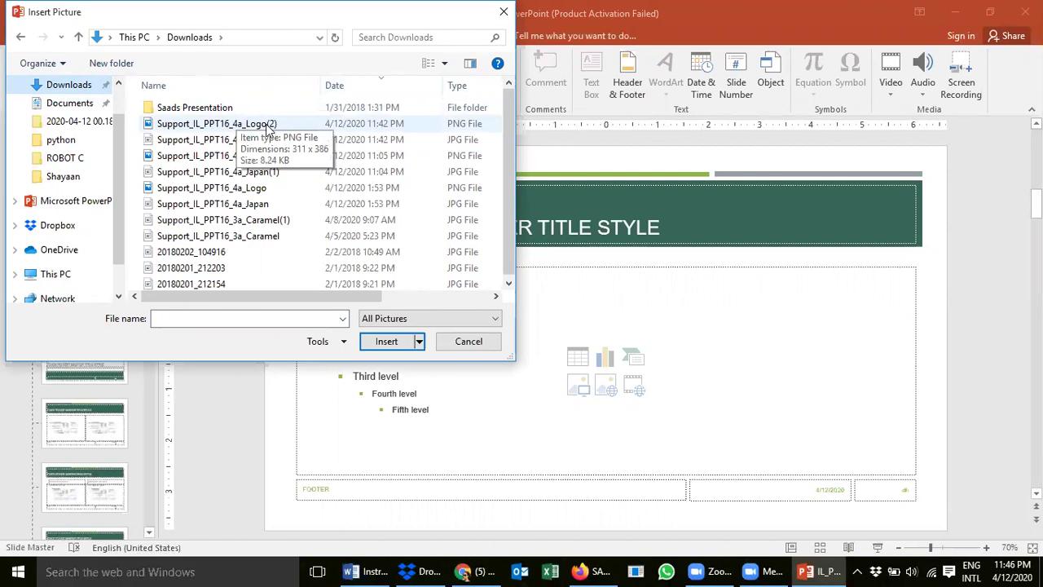
pyautogui.doubleClick(267, 126)
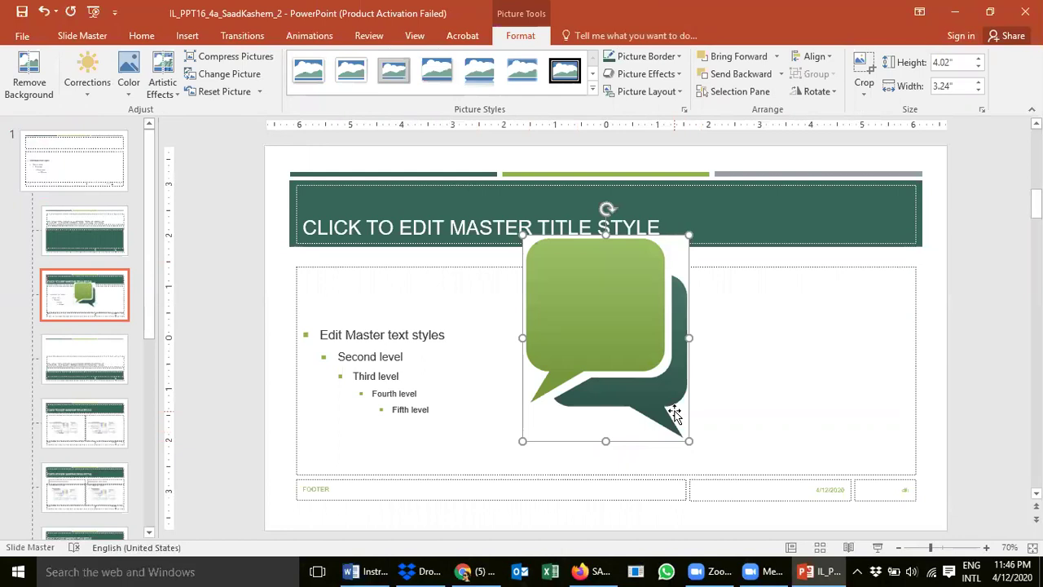
pyautogui.hotkey('alt', 'Tab')
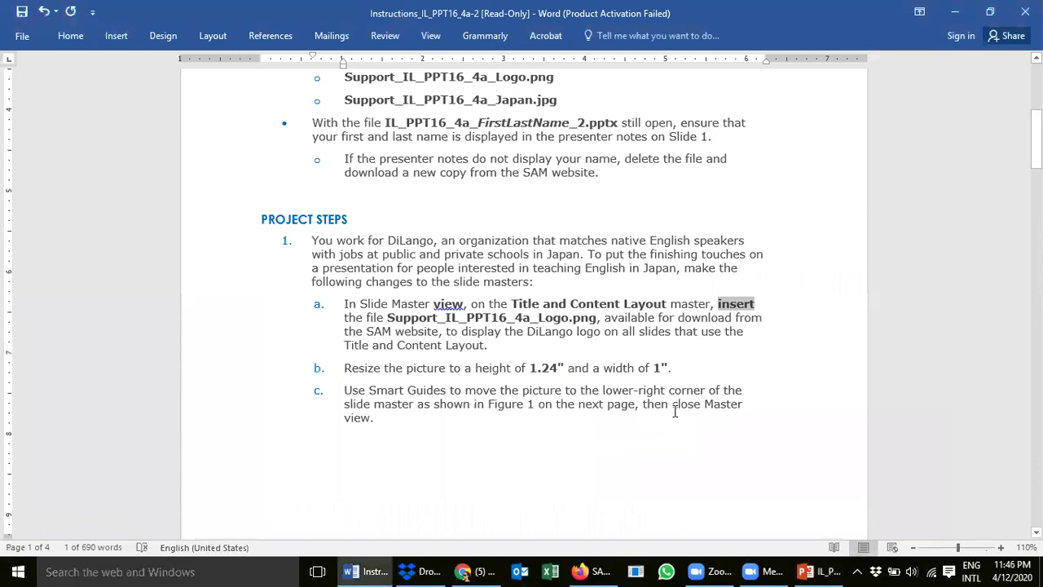
pyautogui.moveTo(497, 342); pyautogui.dragTo(388, 293)
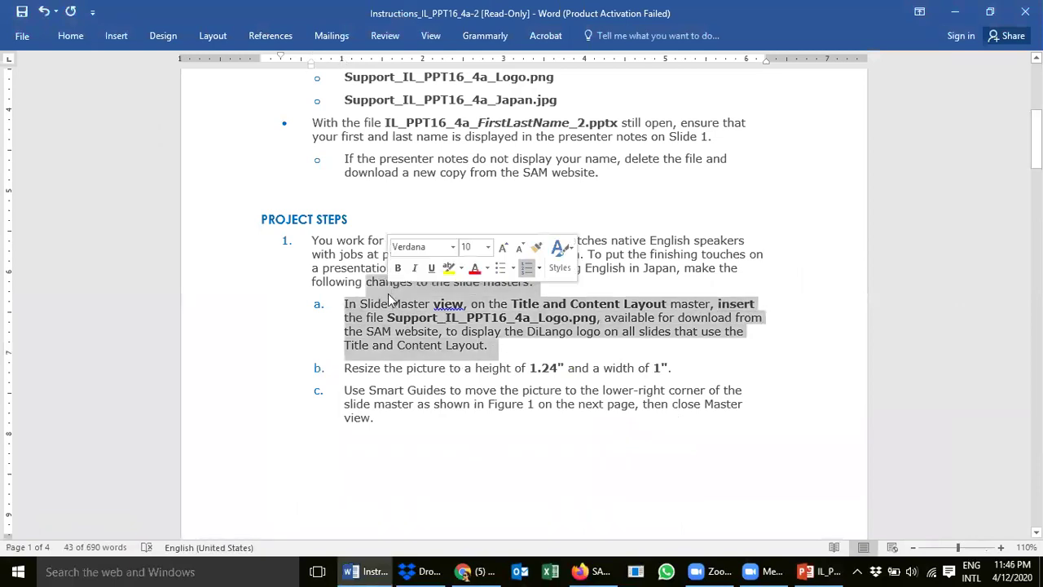
pyautogui.click(386, 363)
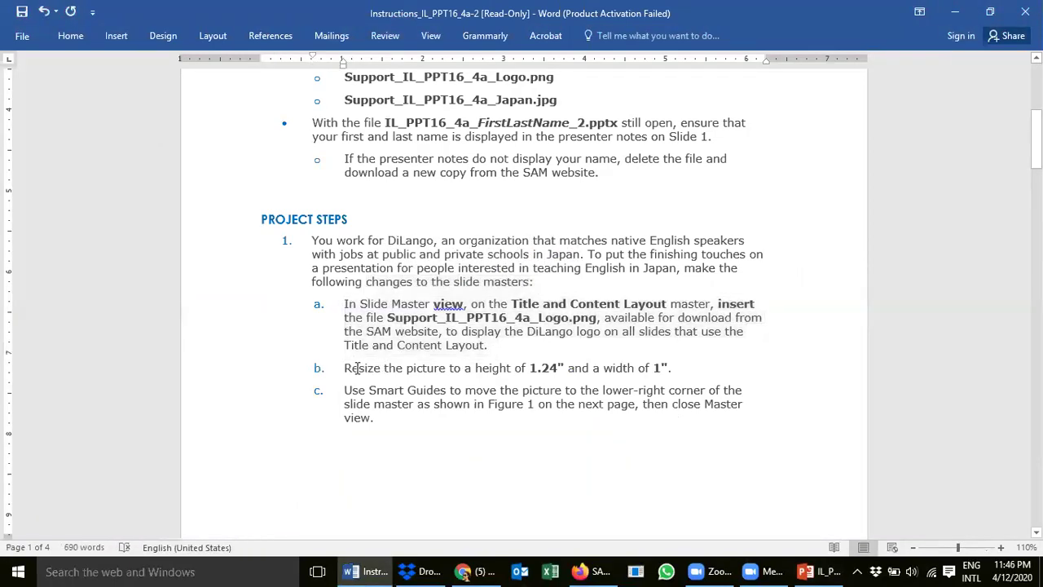
pyautogui.moveTo(343, 366); pyautogui.dragTo(557, 371)
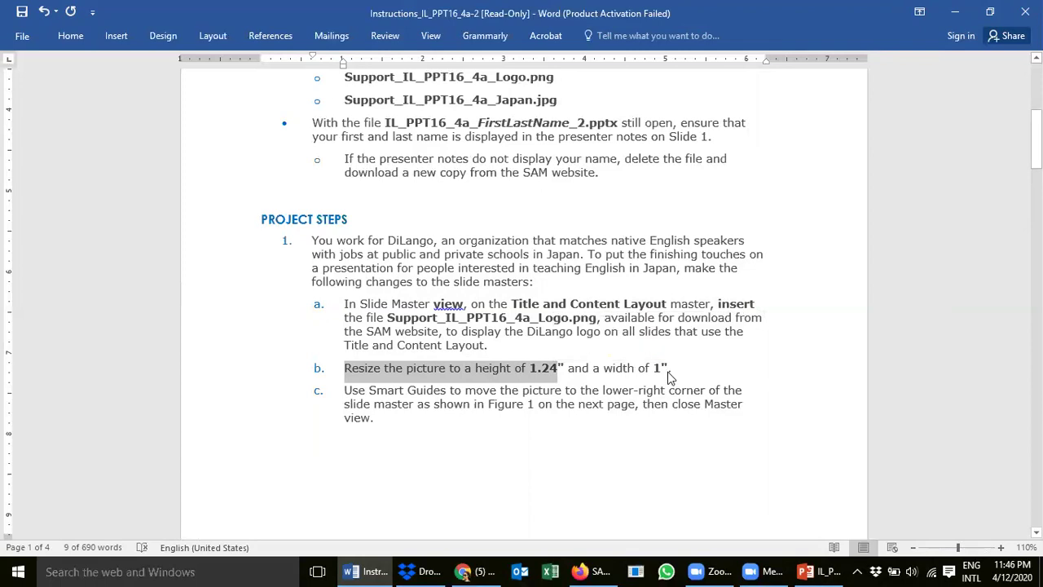
pyautogui.hotkey('alt', 'Tab')
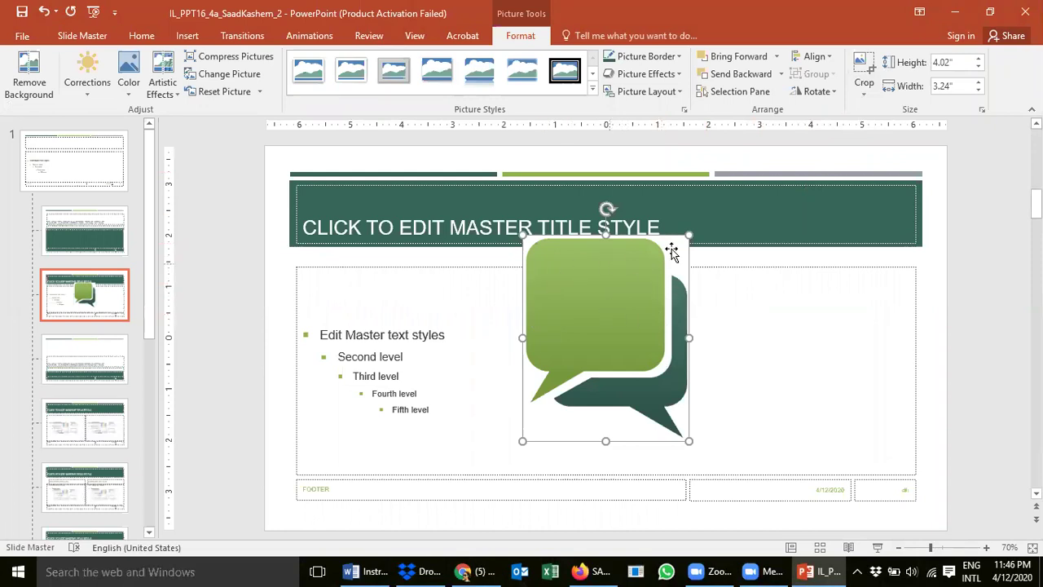
pyautogui.click(727, 307)
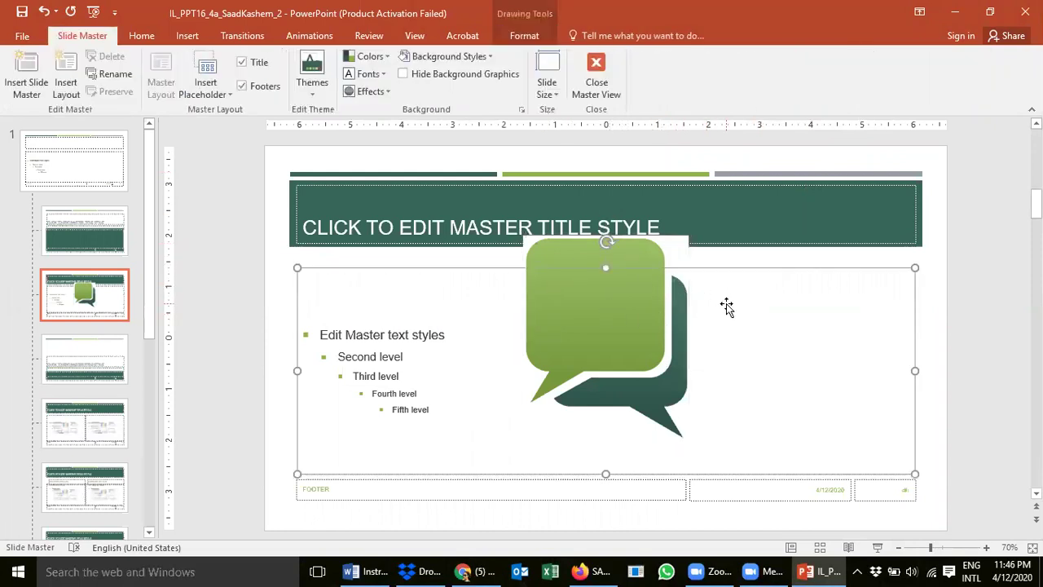
pyautogui.click(653, 308)
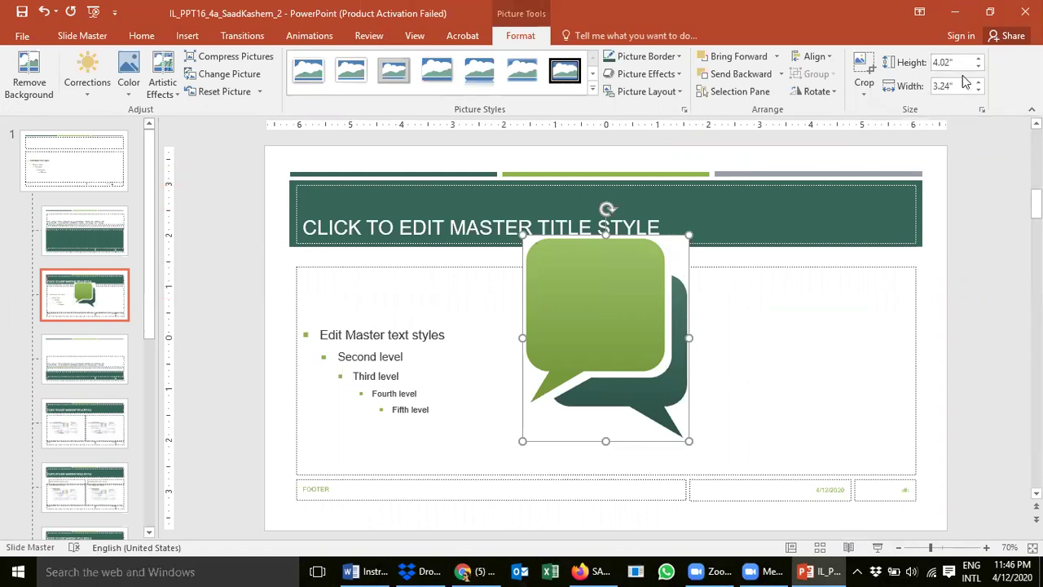
pyautogui.press('alt')
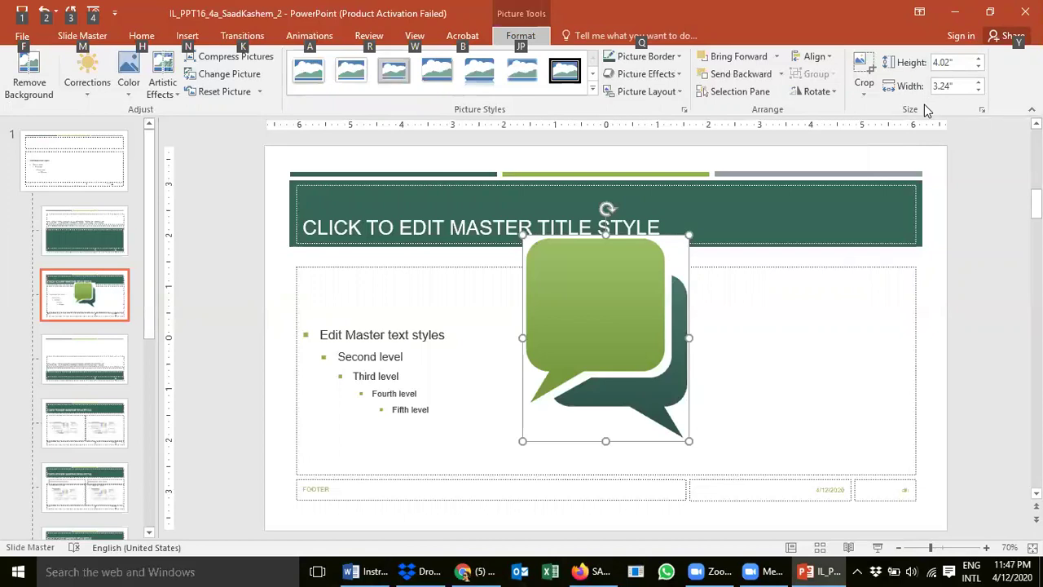
pyautogui.hotkey('alt', 'Tab')
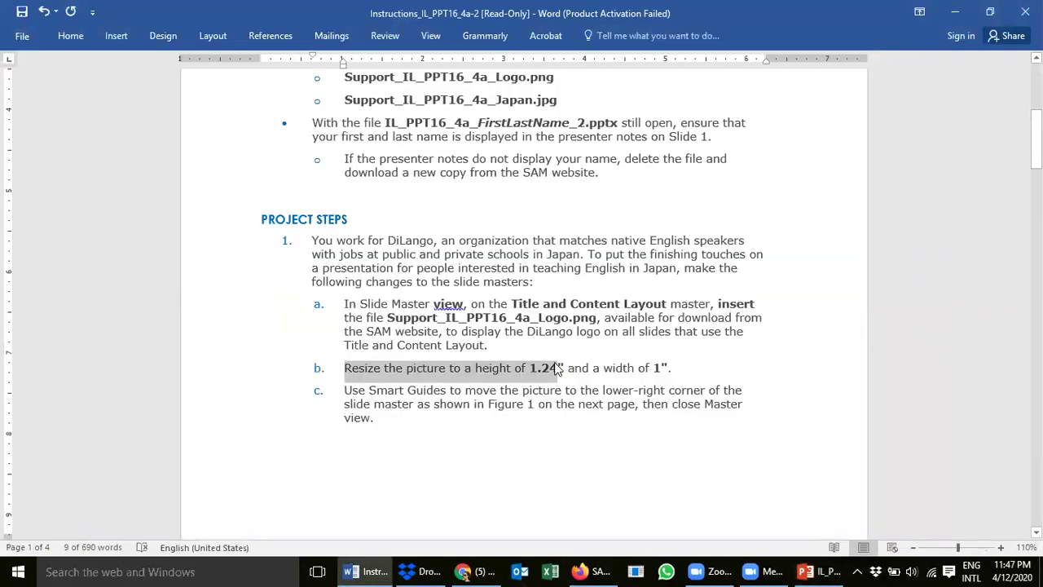
pyautogui.click(505, 368)
pyautogui.doubleClick(497, 370)
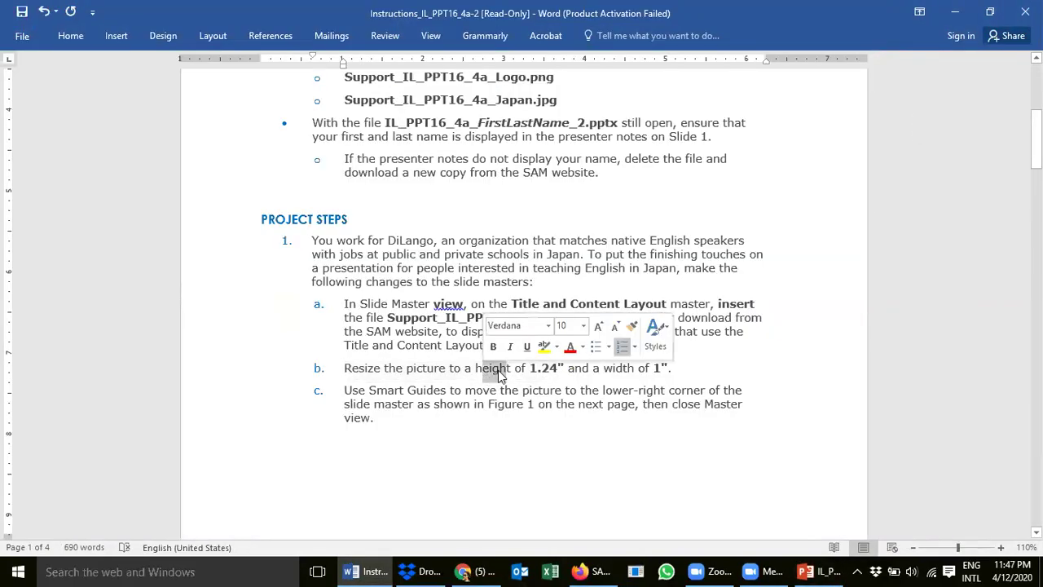
pyautogui.hotkey('alt', 'Tab')
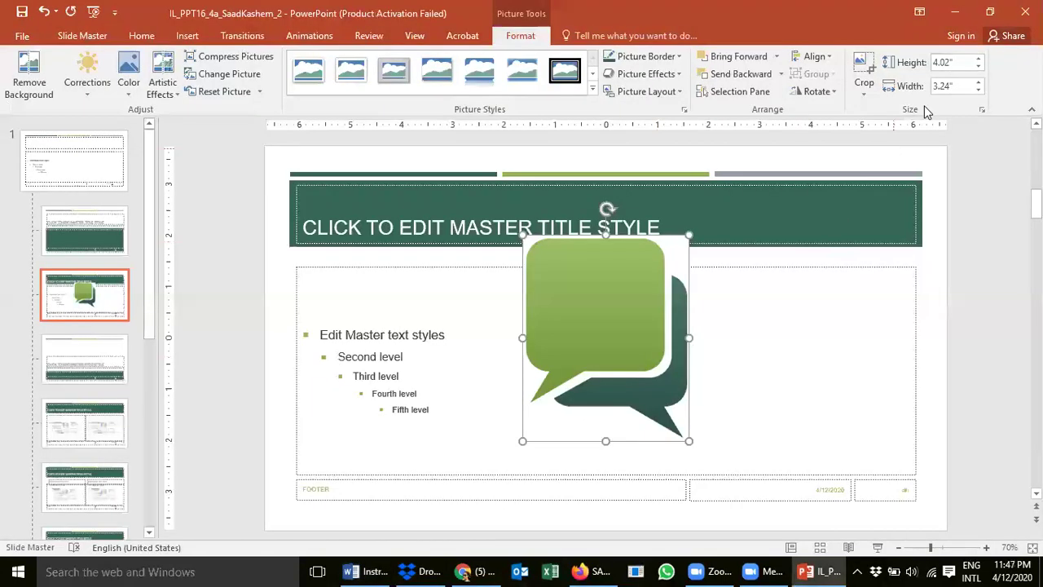
# Size the logo to 1.24" high by 1" wide, then go back to step c in Word
pyautogui.click(948, 64)
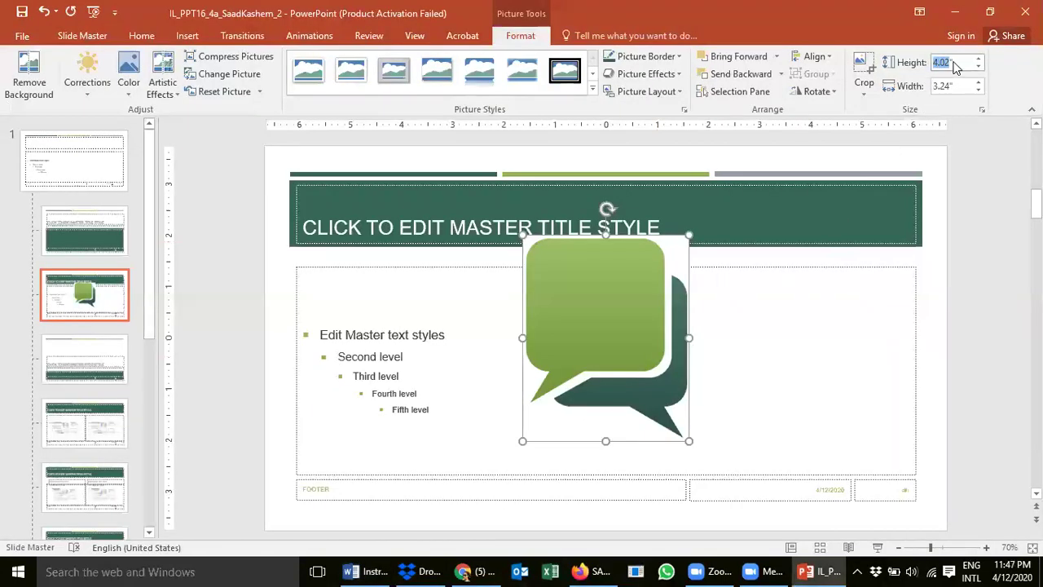
pyautogui.write('1.24 in')
pyautogui.write('1')
pyautogui.press('Return')
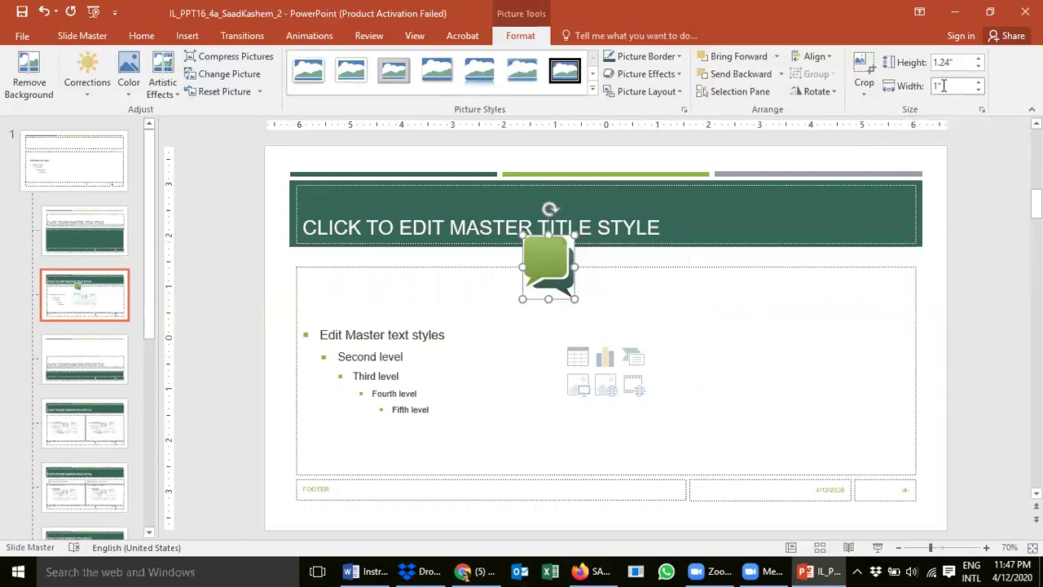
pyautogui.hotkey('alt', 'Tab')
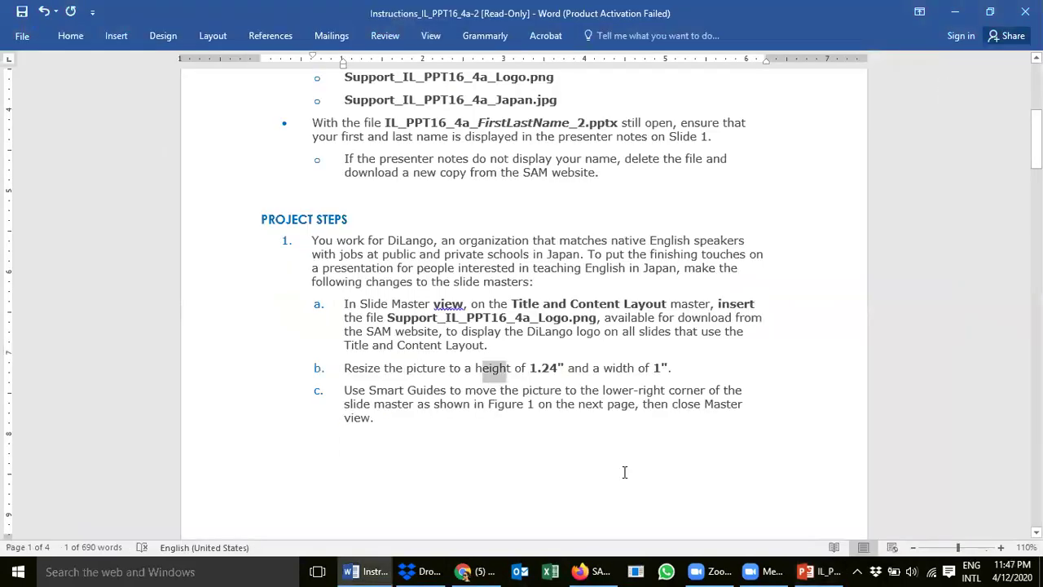
pyautogui.click(368, 390)
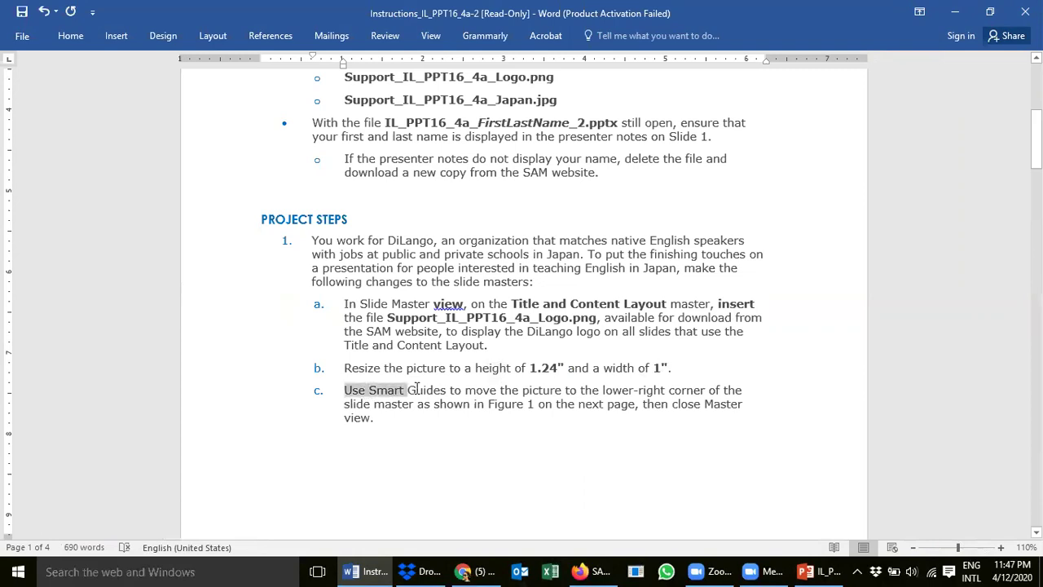